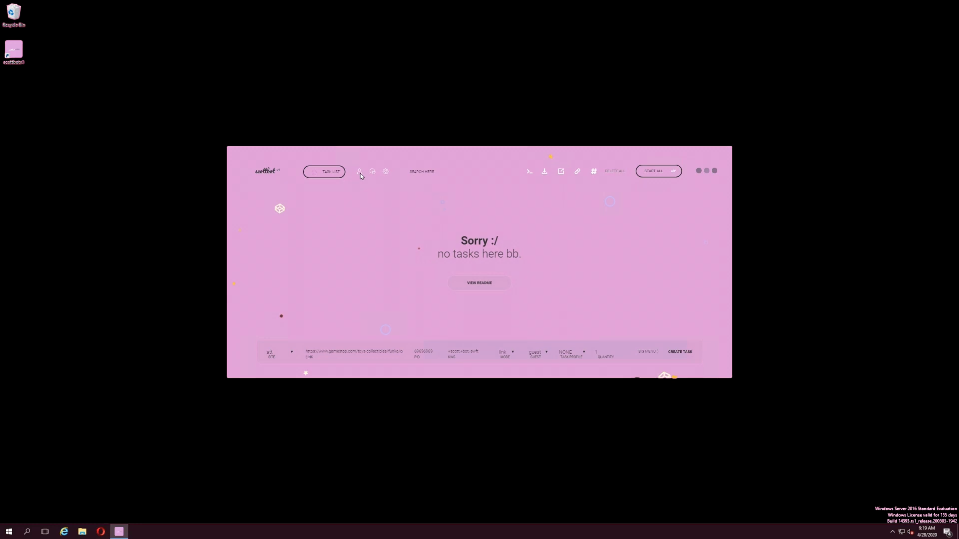
# - Switch from the task list to the empty Profiles page using the profile icon
pyautogui.click(359, 171)
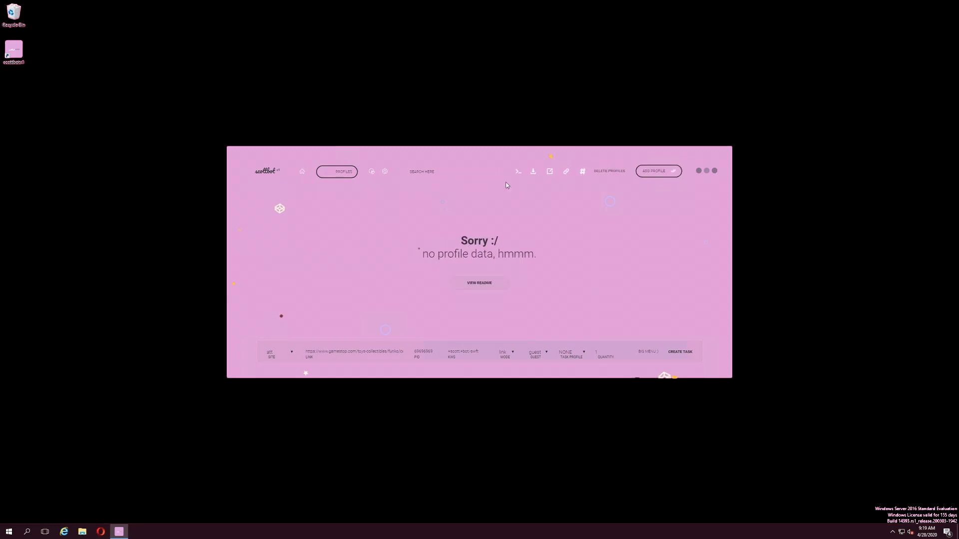
# - Start a new profile and enter the shipping full name, street address, unit and zip code
pyautogui.click(651, 172)
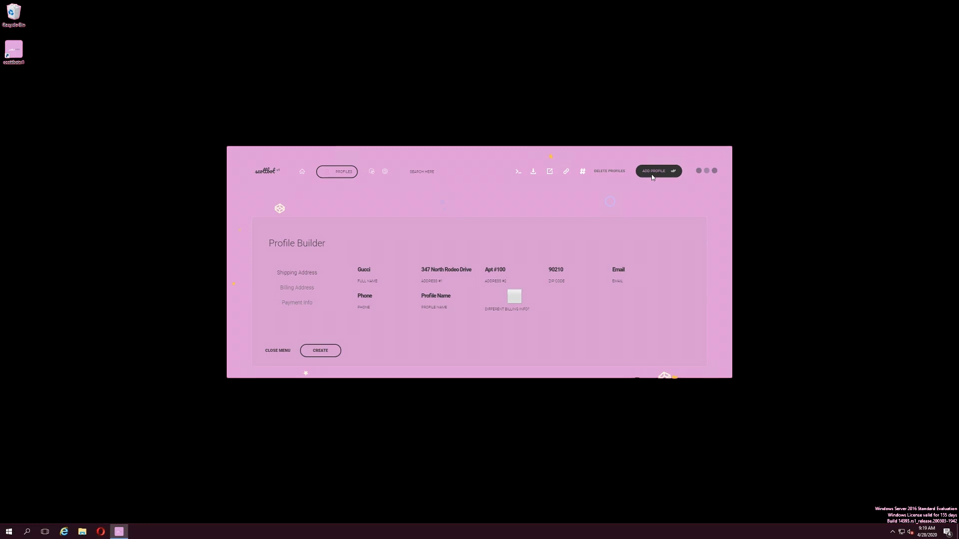
pyautogui.click(363, 271)
pyautogui.write('John Doe')
pyautogui.tripleClick(446, 268)
pyautogui.write('123 TEST ST')
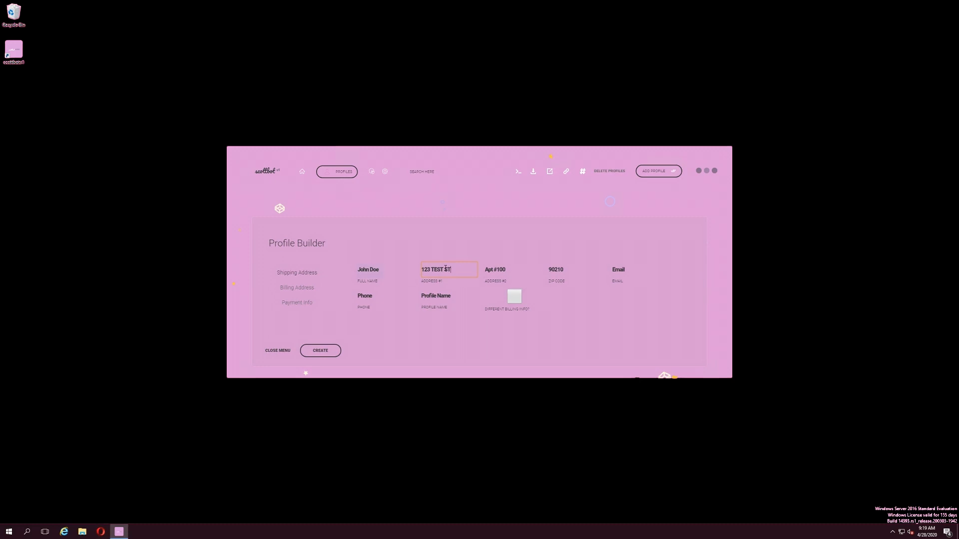
pyautogui.write('Unit 3')
pyautogui.write('10000')
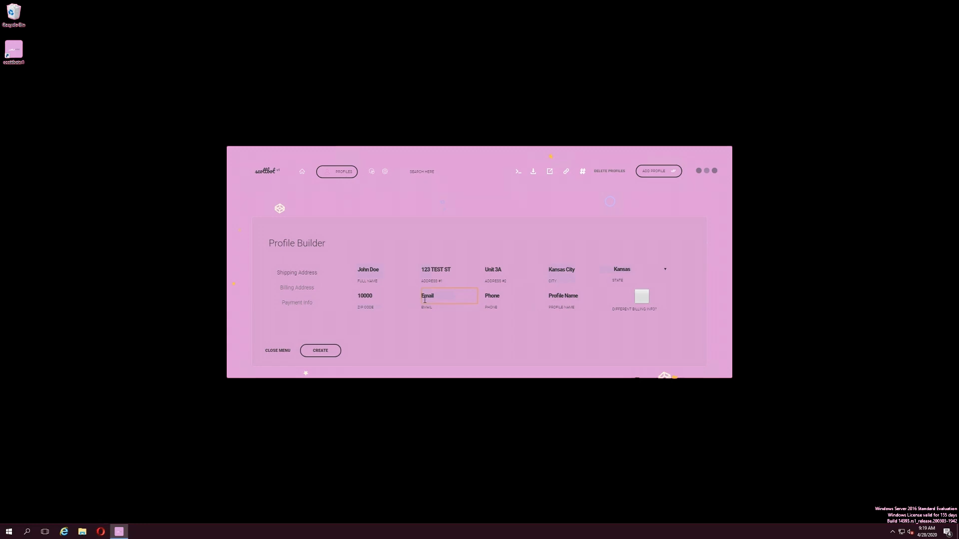
# - Add the contact e-mail and phone, name the profile DEBIT, and keep billing same as shipping
pyautogui.write('555')
pyautogui.write('555')
pyautogui.write('5555')
pyautogui.write('DEBIT')
pyautogui.click(642, 296)
pyautogui.click(288, 288)
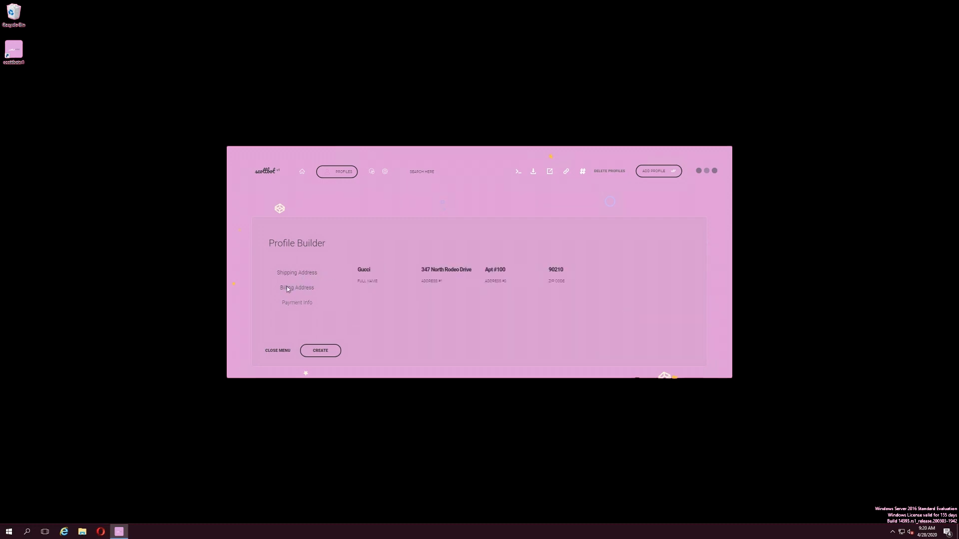
pyautogui.click(297, 274)
pyautogui.click(644, 297)
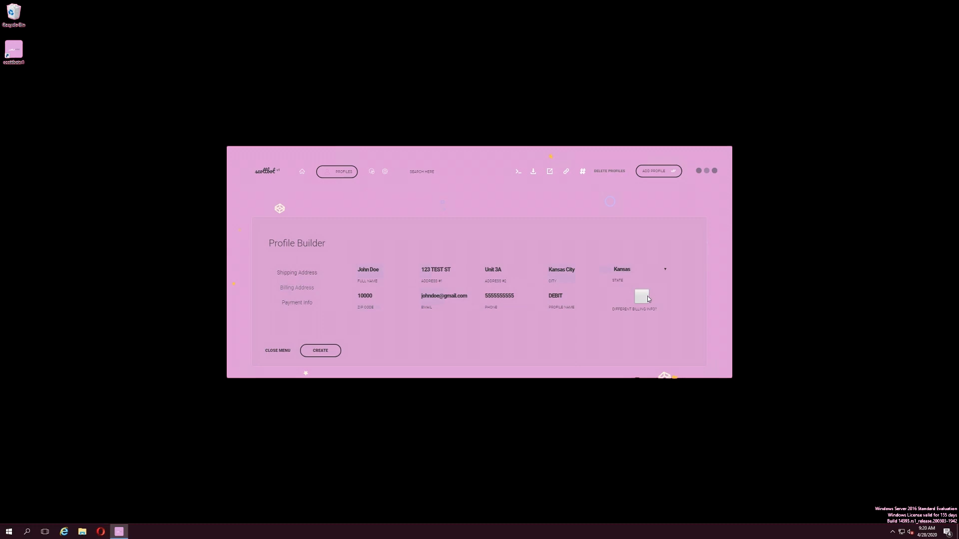
# - On Payment Info, replace the cardholder name, card number, expiry date and security code
pyautogui.click(294, 303)
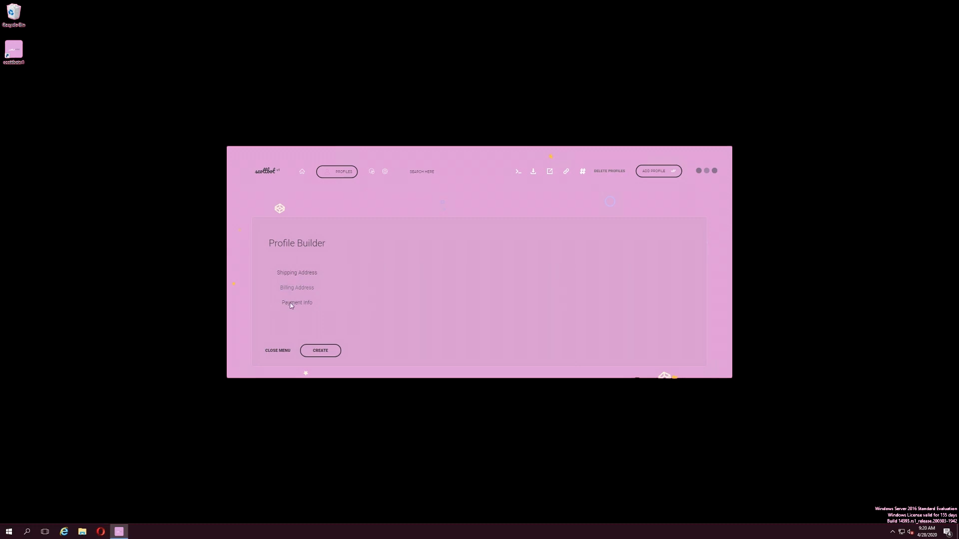
pyautogui.hotkey('ctrl', 'a')
pyautogui.write('John Do')
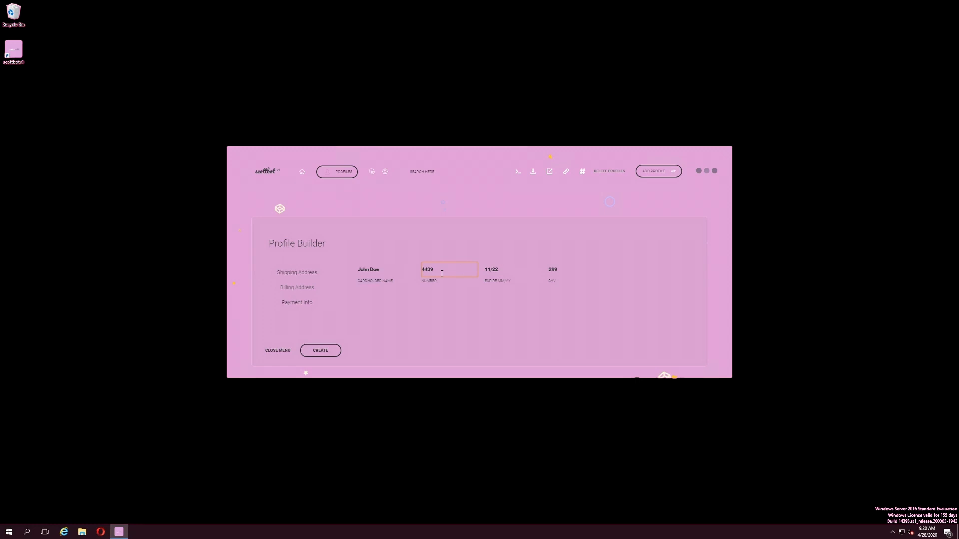
pyautogui.press('BackSpace')
pyautogui.press('BackSpace')
pyautogui.press('BackSpace')
pyautogui.write('242424242424242')
pyautogui.press('BackSpace')
pyautogui.press('BackSpace')
pyautogui.press('BackSpace')
pyautogui.press('BackSpace')
pyautogui.press('BackSpace')
pyautogui.write('04/')
pyautogui.press('BackSpace')
pyautogui.press('BackSpace')
pyautogui.press('BackSpace')
pyautogui.write('424')
# - Create the DEBIT profile, then go to the bot's Settings page
pyautogui.click(320, 350)
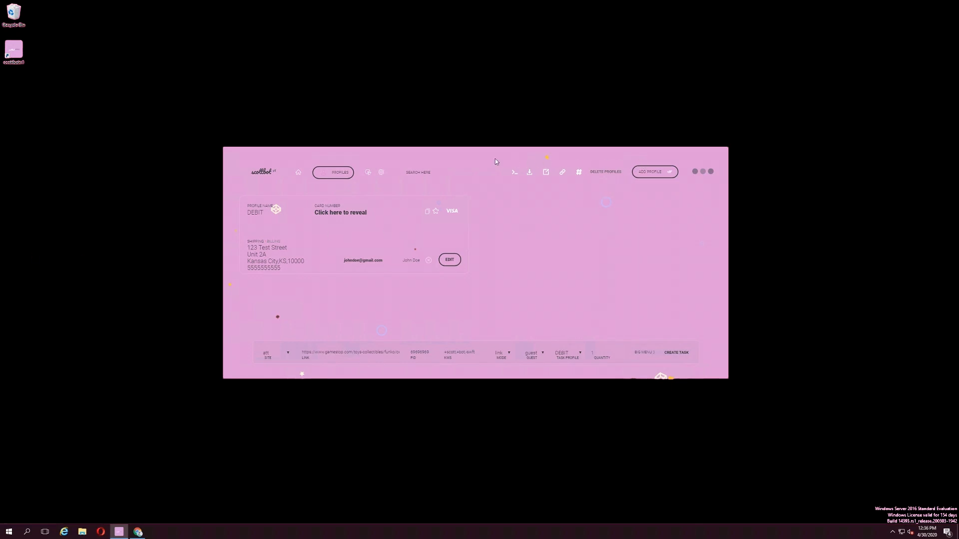
pyautogui.click(382, 173)
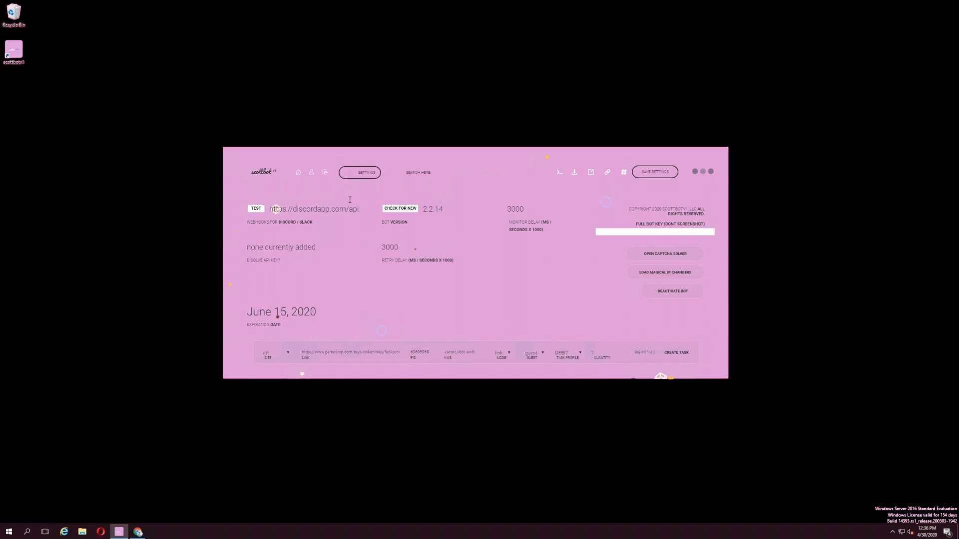
# - Bring the Chrome window showing Discord's #general channel to the front
pyautogui.click(131, 535)
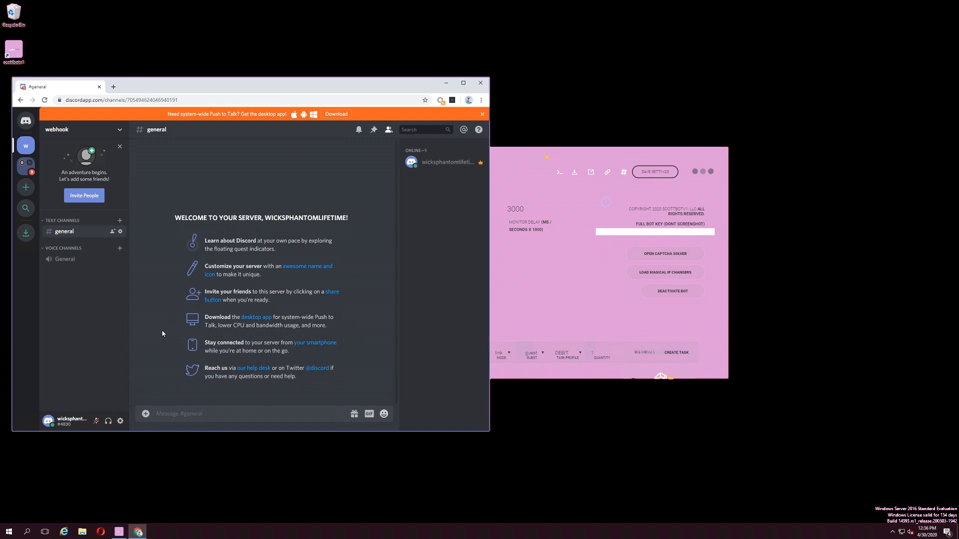
# - Create and save a Spidey Bot webhook for #general, copying its URL, then return to ScottBot
pyautogui.click(120, 232)
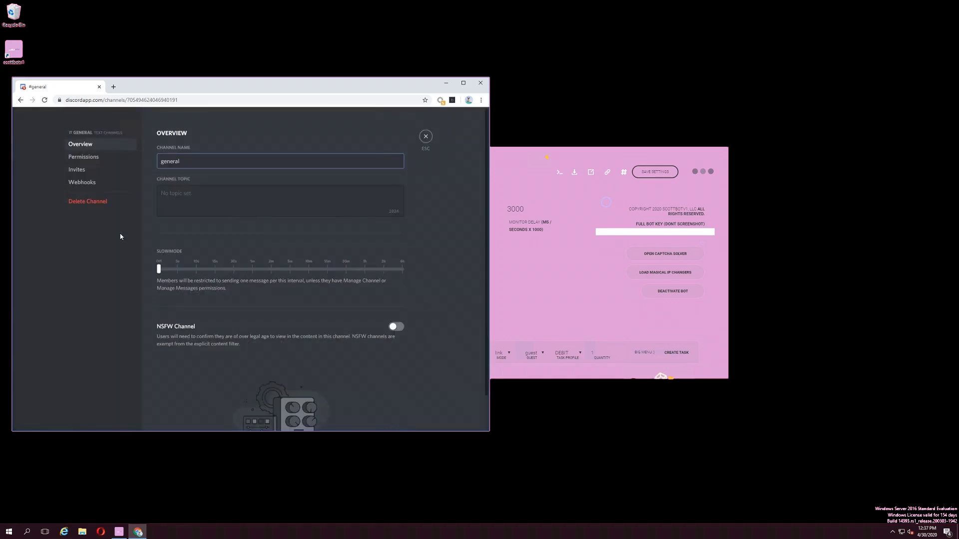
pyautogui.click(91, 183)
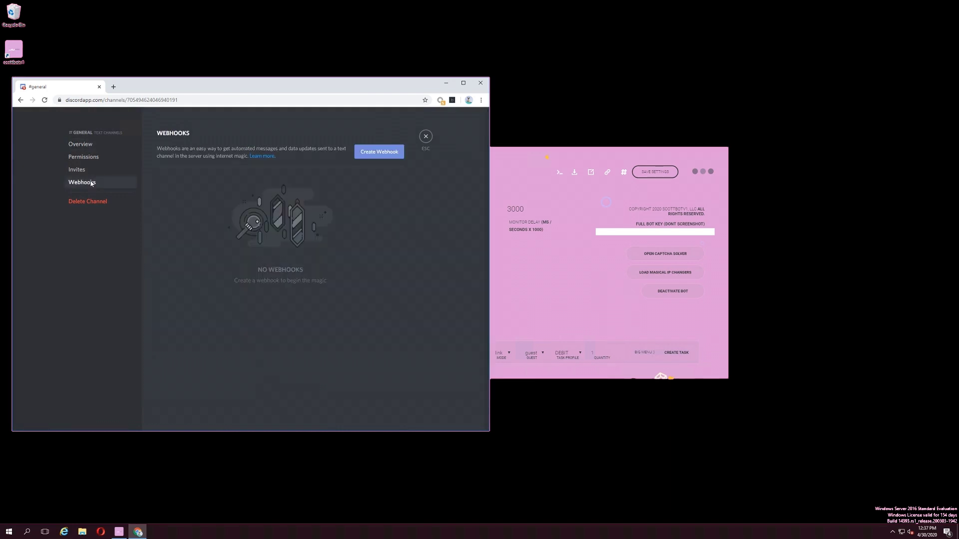
pyautogui.click(385, 154)
pyautogui.click(320, 331)
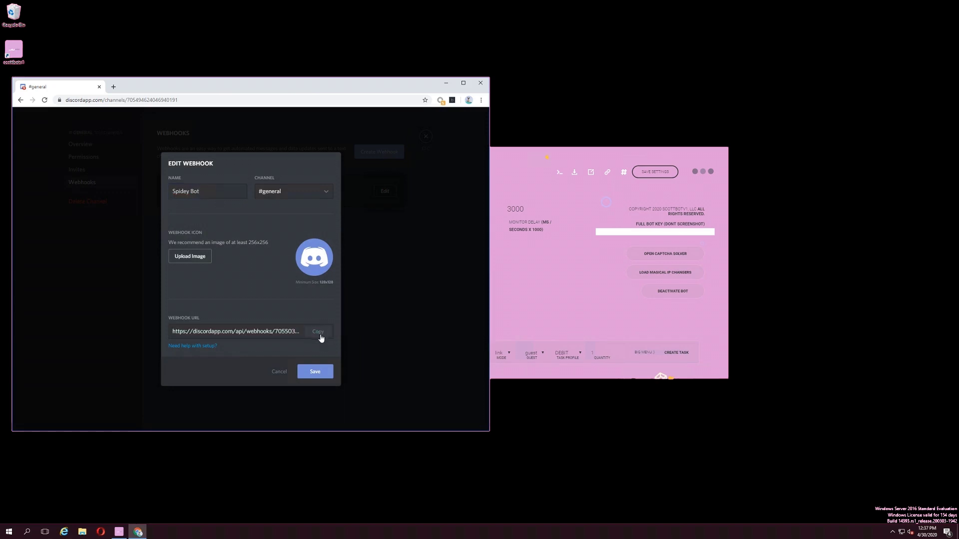
pyautogui.click(314, 370)
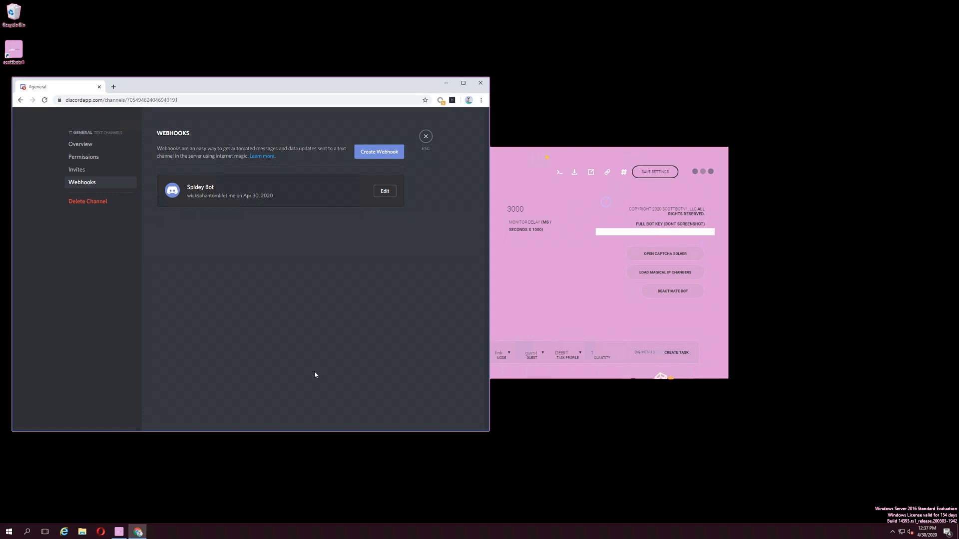
pyautogui.click(426, 136)
pyautogui.click(555, 160)
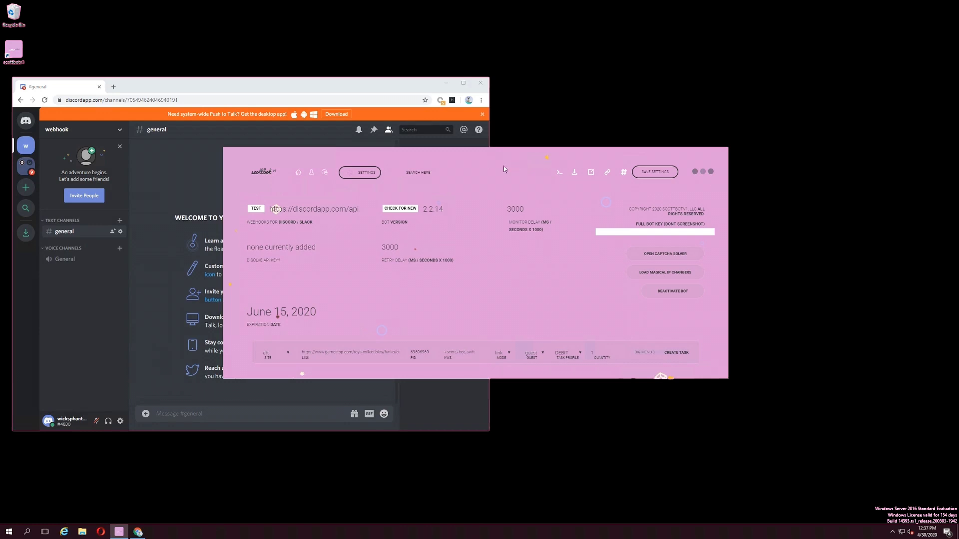
# - Replace the webhook address with the copied Discord URL and save the settings
pyautogui.click(339, 211)
pyautogui.press('Return')
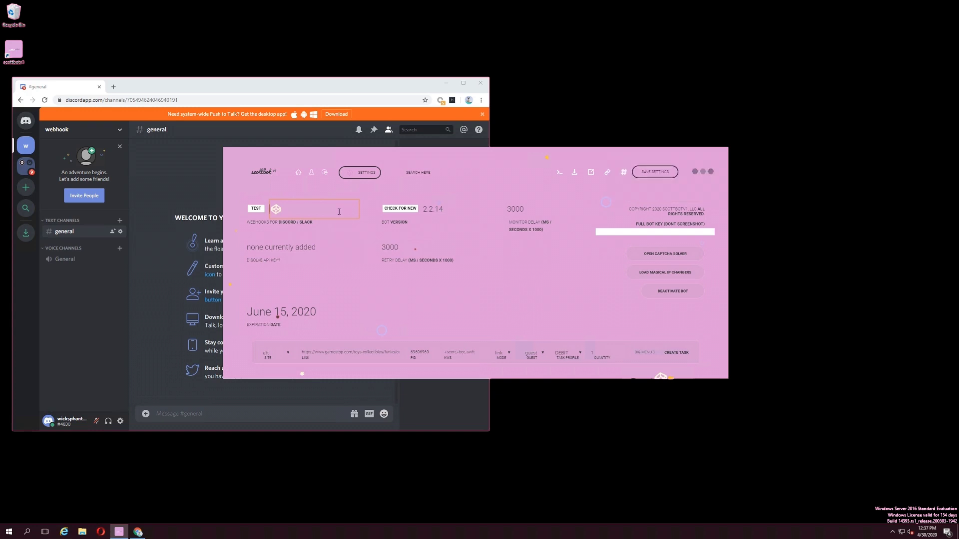
pyautogui.hotkey('ctrl', 'v')
pyautogui.click(655, 168)
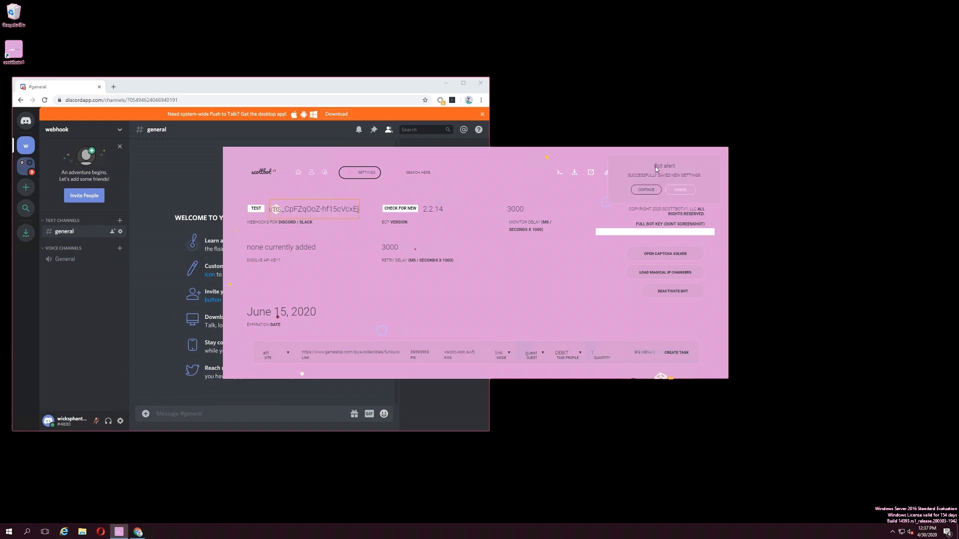
pyautogui.click(646, 190)
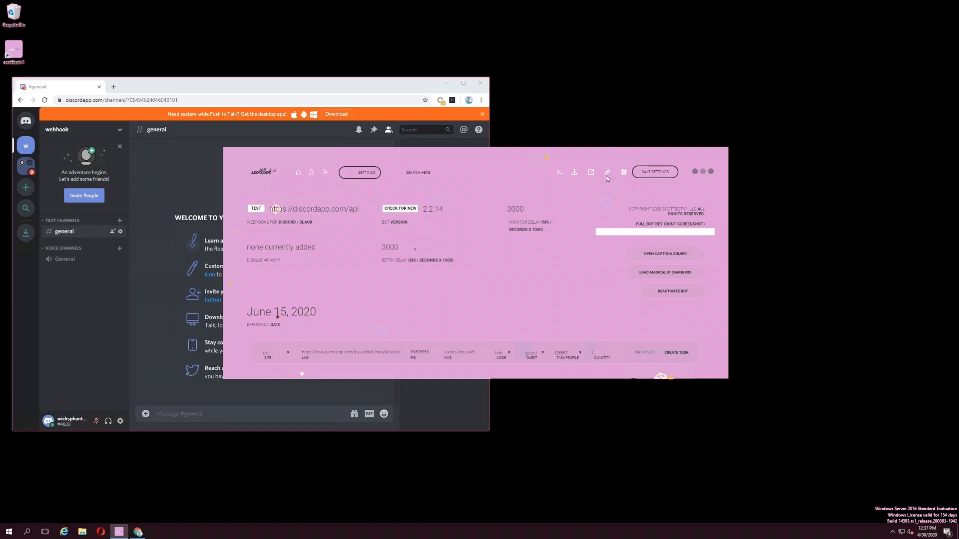
# - Test the webhook, confirm the Spidey Bot message in #general, then minimize Chrome
pyautogui.click(257, 207)
pyautogui.click(455, 142)
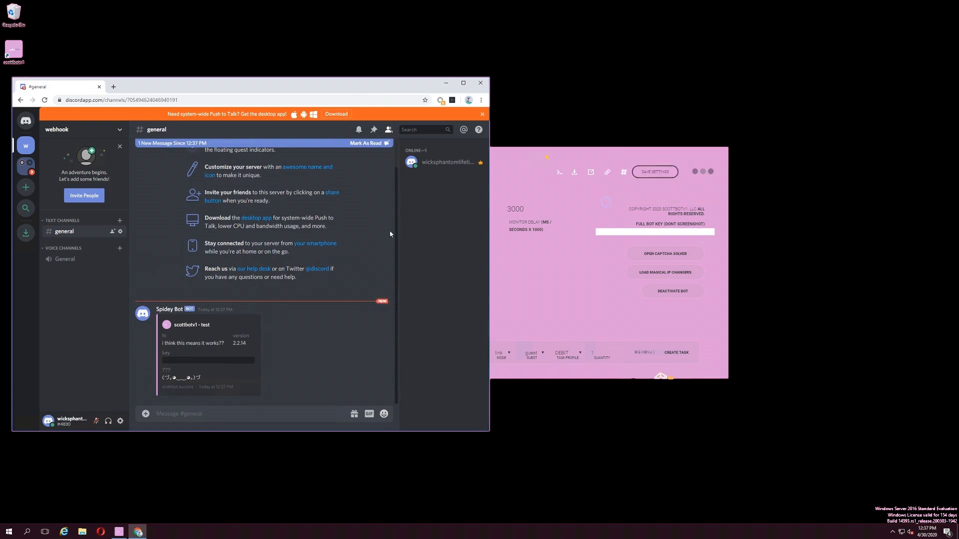
pyautogui.click(563, 152)
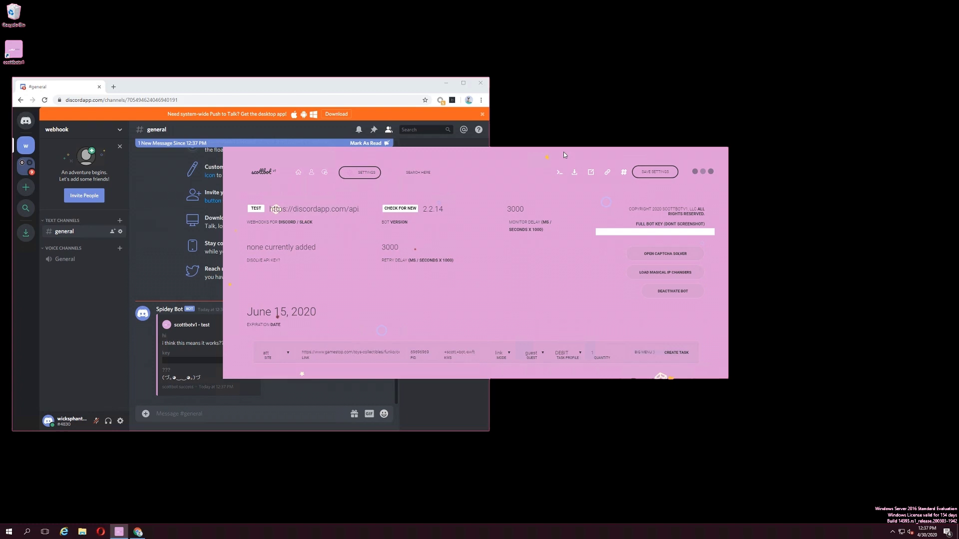
pyautogui.click(445, 83)
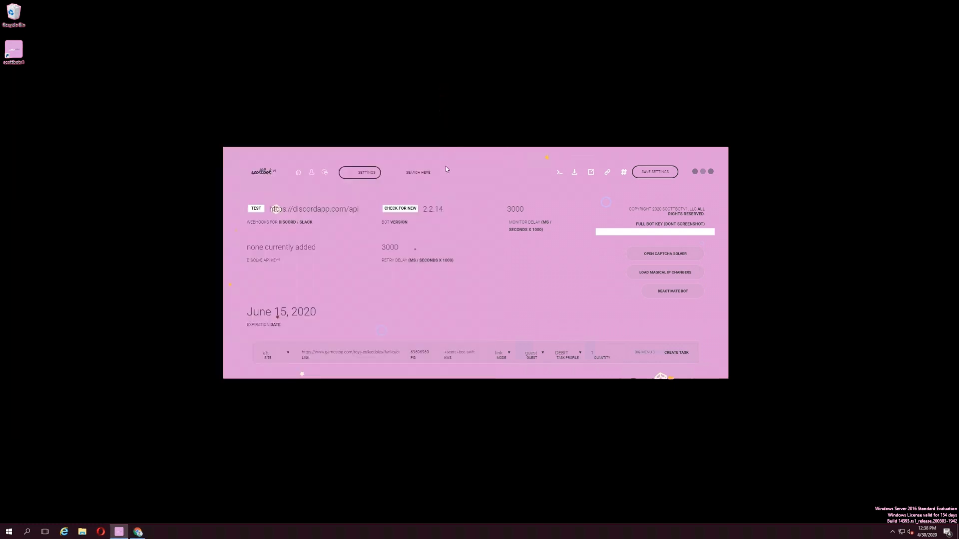
pyautogui.click(406, 209)
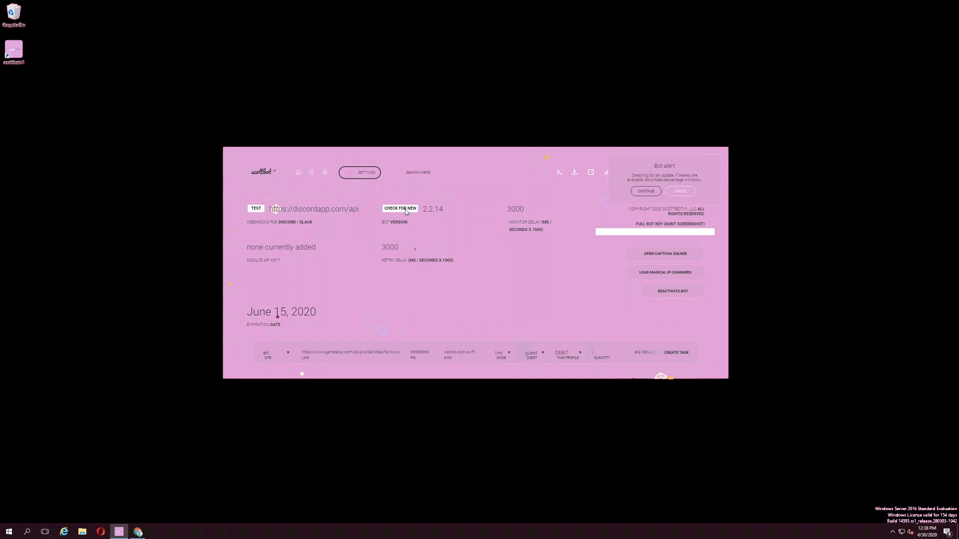
pyautogui.click(650, 193)
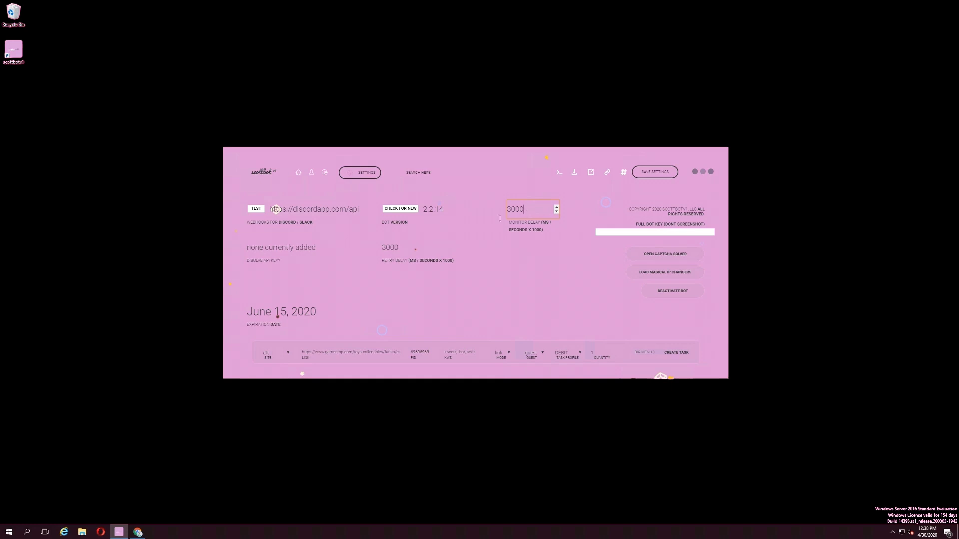
pyautogui.click(257, 242)
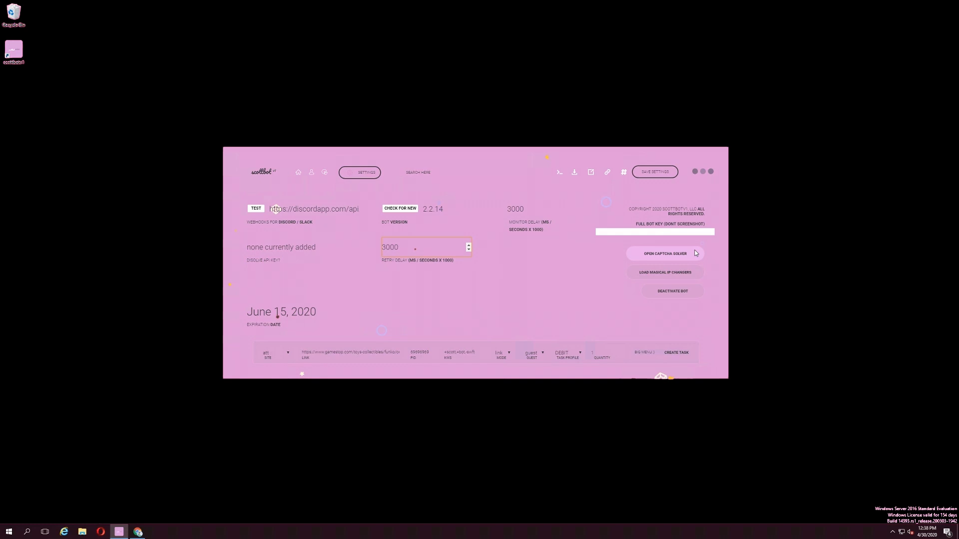
pyautogui.click(696, 252)
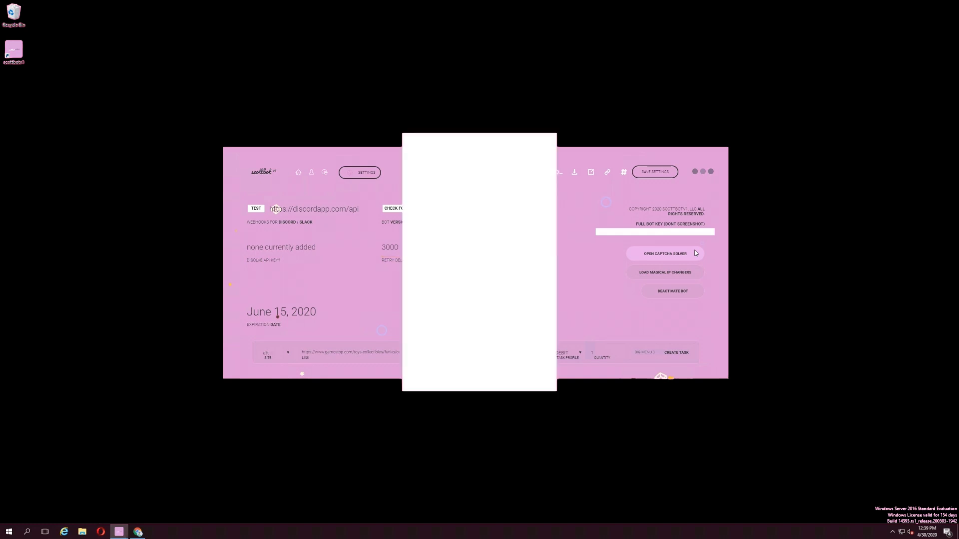
pyautogui.click(478, 367)
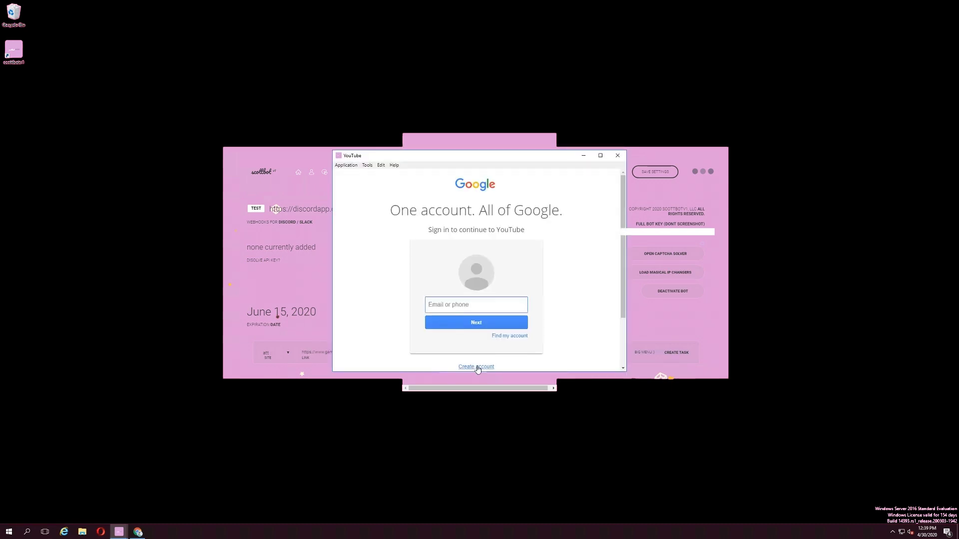
pyautogui.click(618, 155)
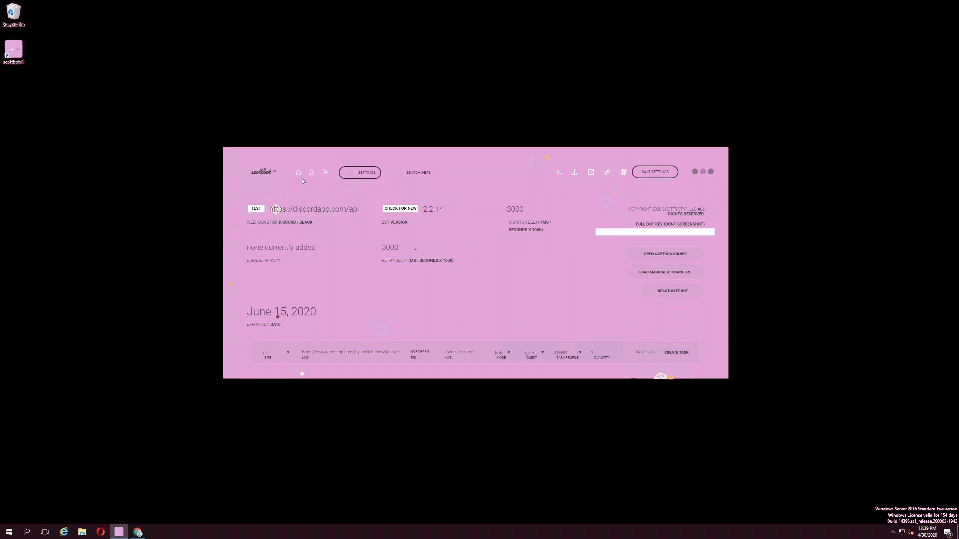
# - Turn dark mode on via the scottbot logo and save the settings
pyautogui.click(261, 172)
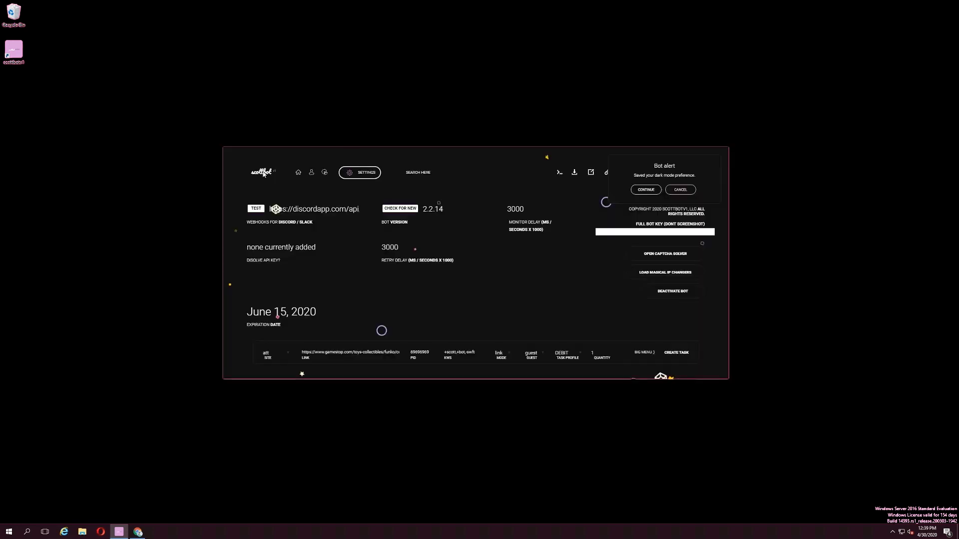
pyautogui.click(263, 173)
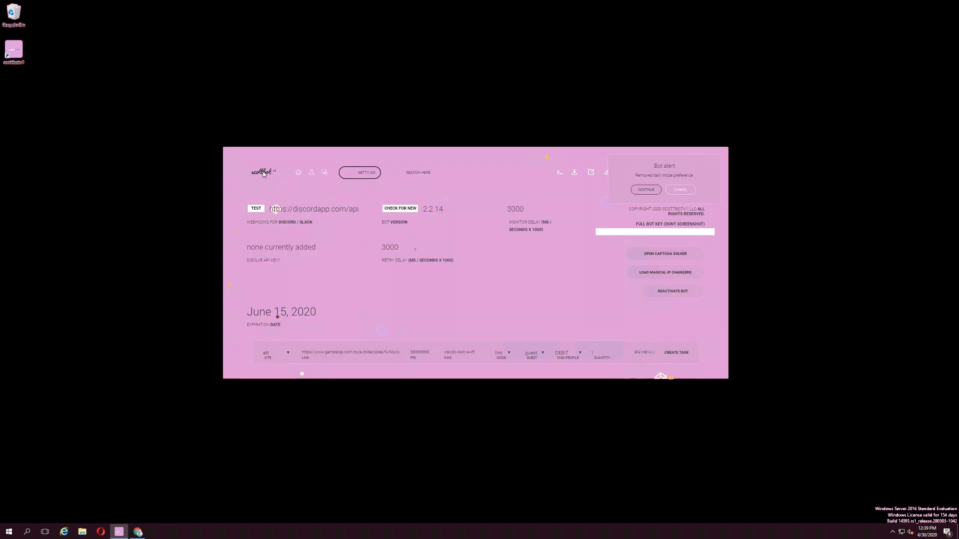
pyautogui.click(263, 173)
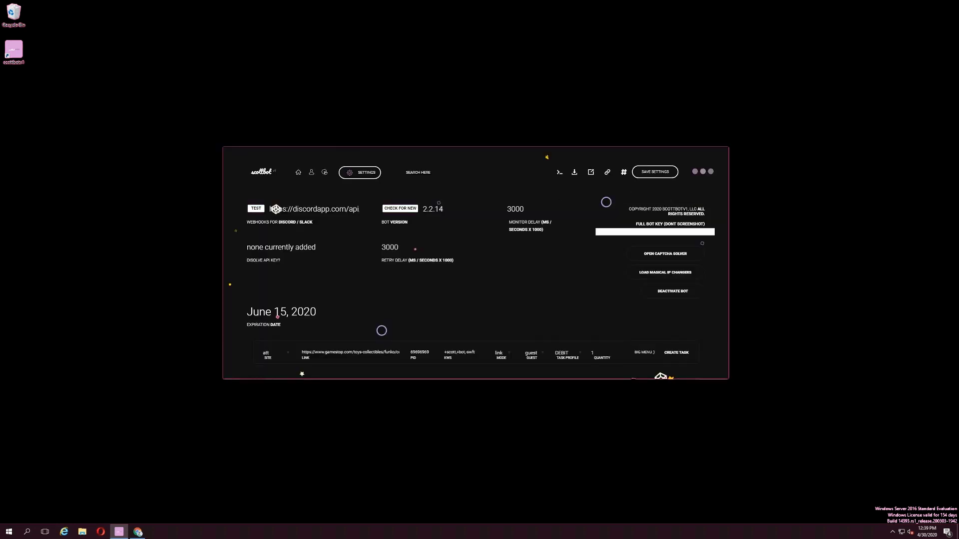
pyautogui.click(655, 172)
pyautogui.click(656, 192)
# - Open the AppData Roaming folder through the Run tool with %appdata%
pyautogui.click(15, 532)
pyautogui.write('run')
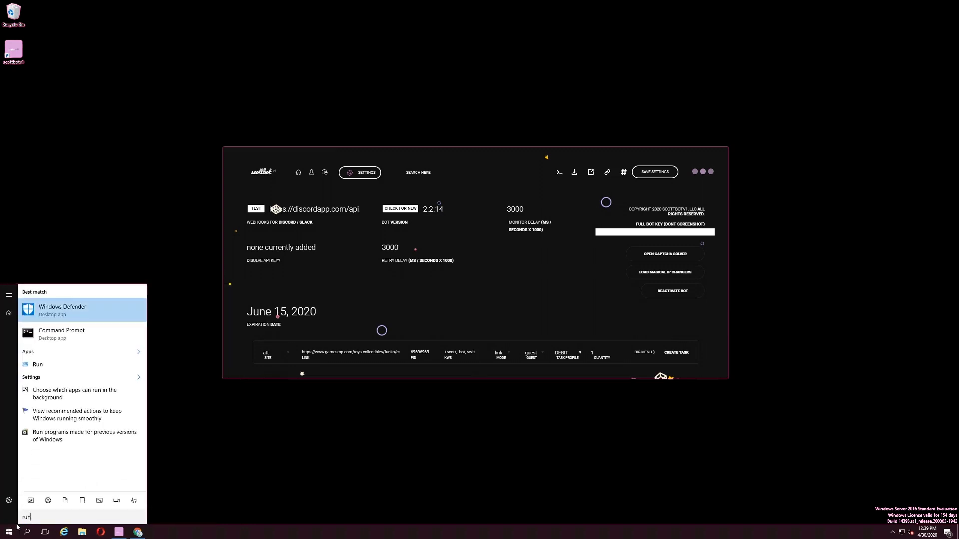
pyautogui.click(65, 367)
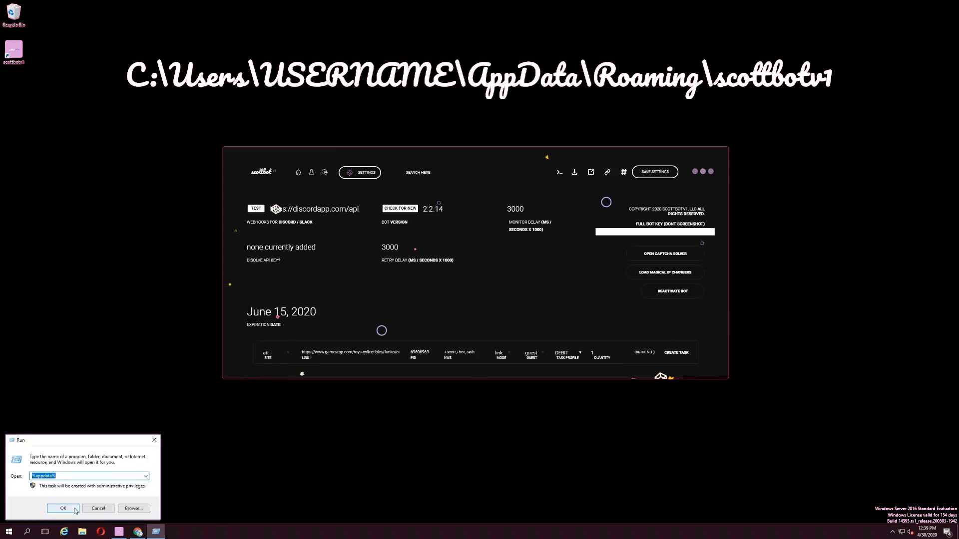
pyautogui.click(64, 508)
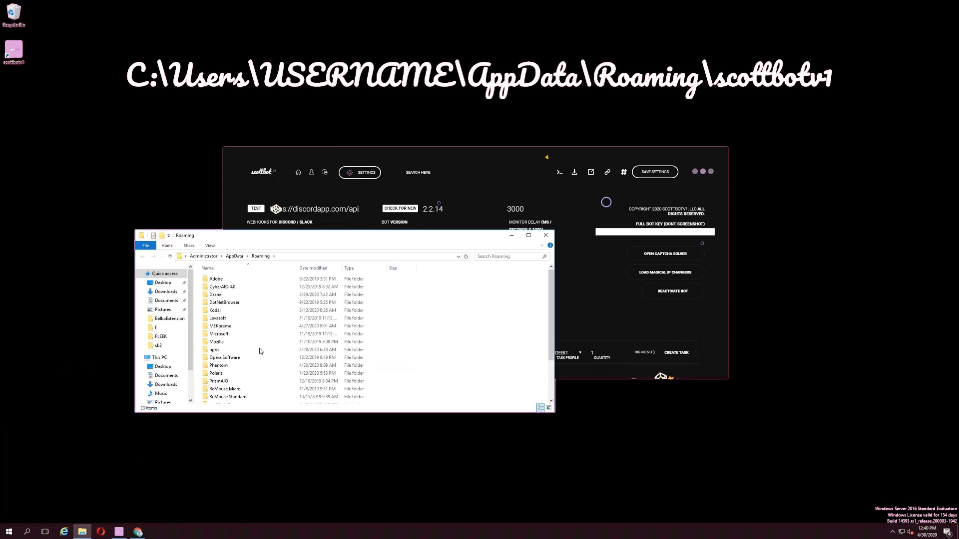
pyautogui.scroll(-3, 271, 324)
pyautogui.doubleClick(222, 350)
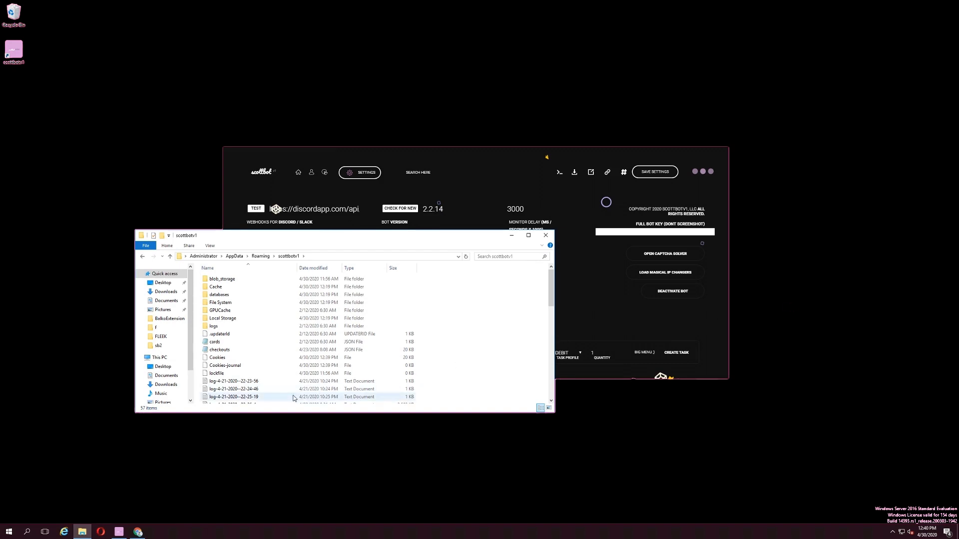
pyautogui.click(284, 382)
pyautogui.scroll(-2, 284, 382)
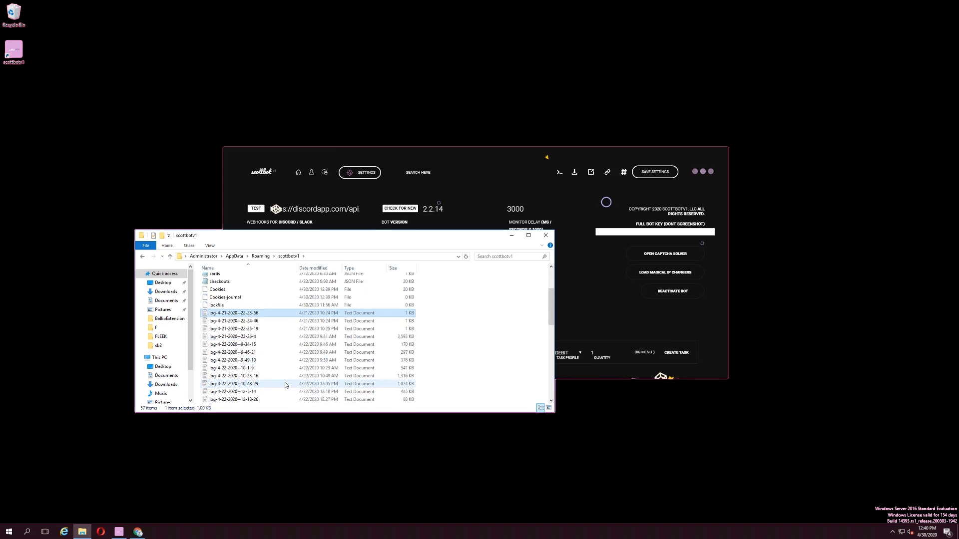